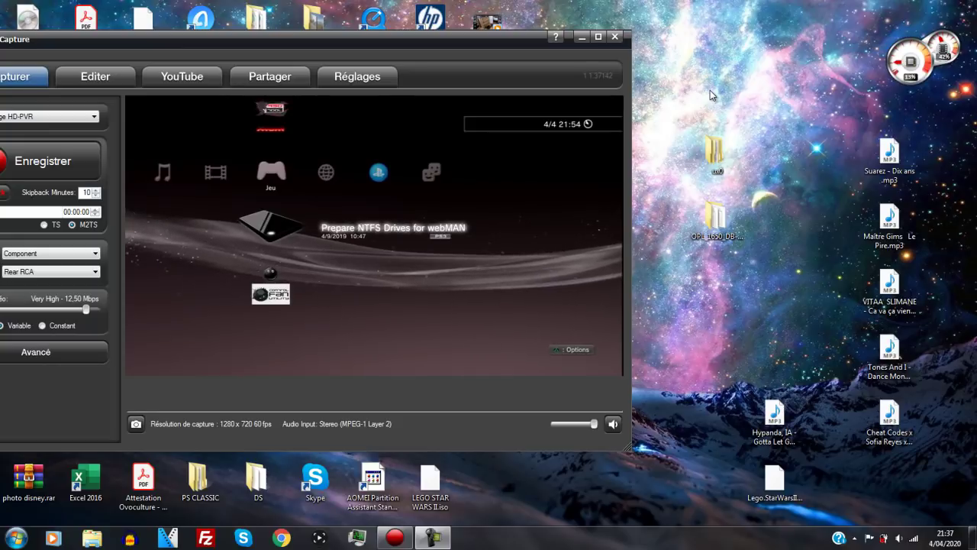
# - Open the computer's drive list and check which file system the SONY (F:) removable drive uses
pyautogui.click(17, 538)
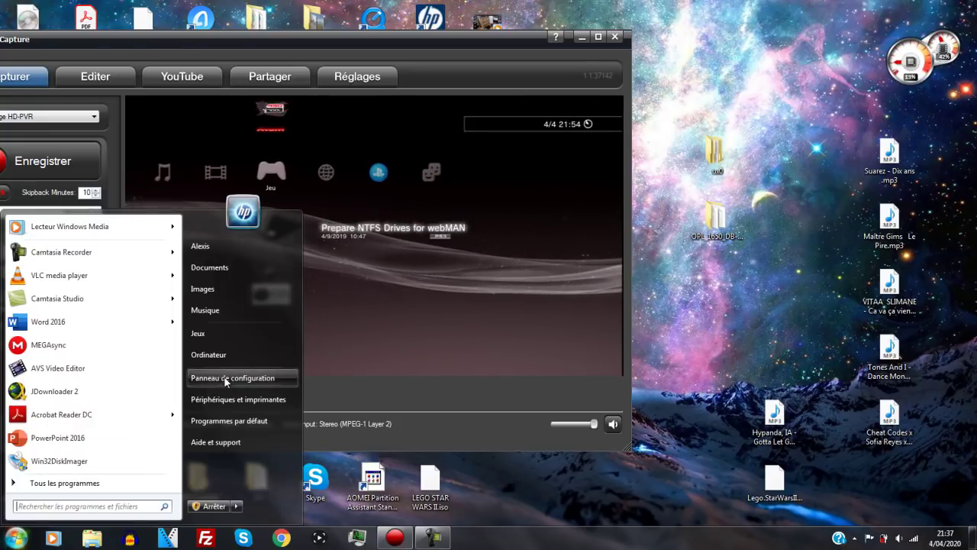
pyautogui.click(222, 351)
pyautogui.click(383, 200)
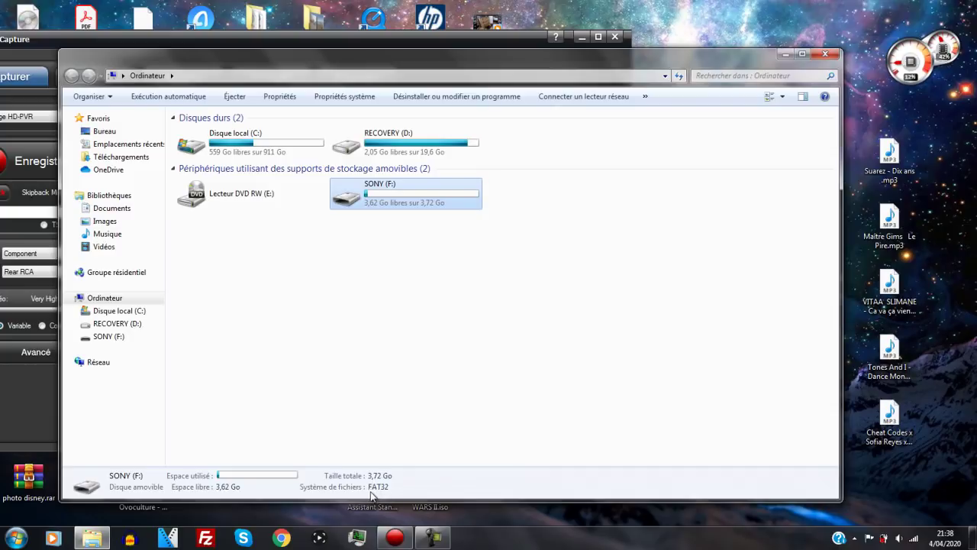
# - Look at the file system choices in the format options for SONY (F:), and close them without formatting
pyautogui.rightClick(386, 198)
pyautogui.click(427, 335)
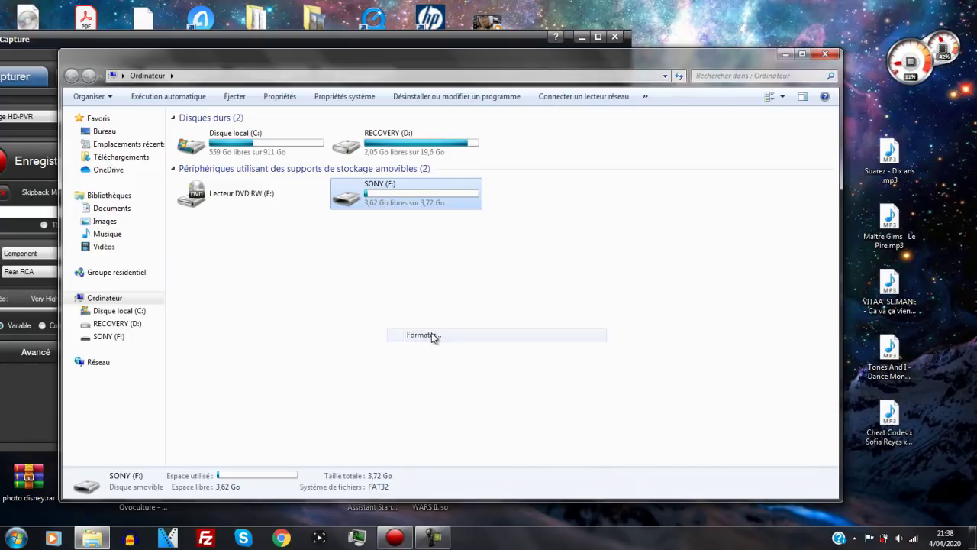
pyautogui.click(175, 228)
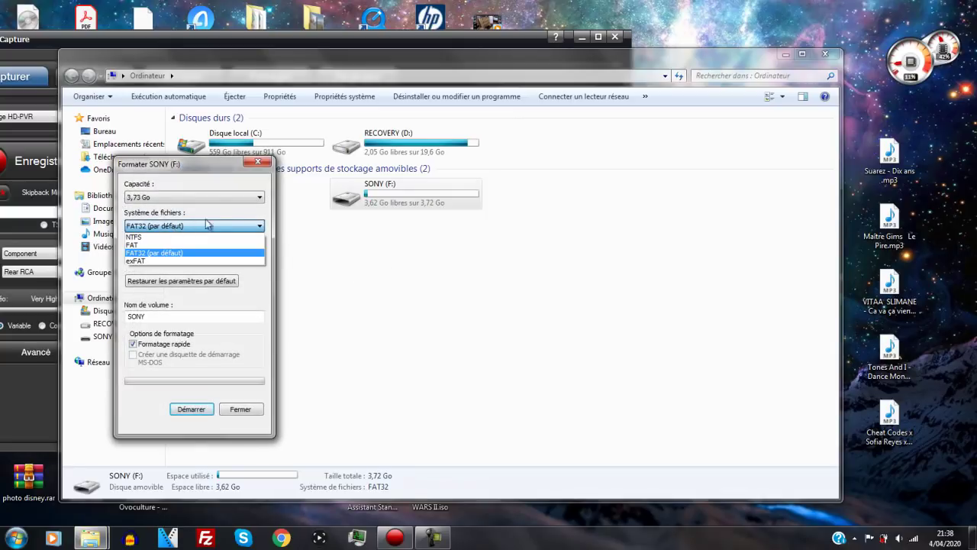
pyautogui.click(353, 238)
pyautogui.click(267, 210)
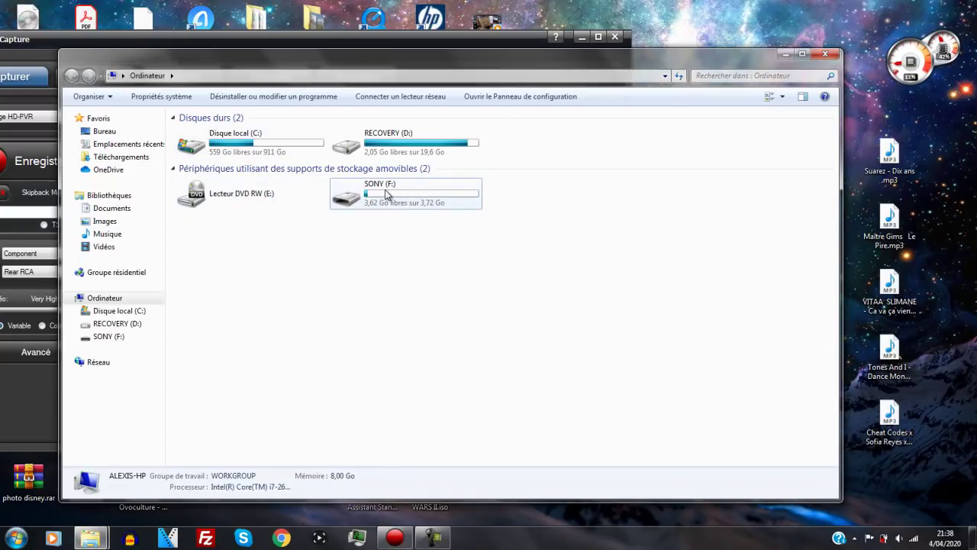
# - Open the REBUG 4.86.rar archive from the desktop in WinRAR and select its PS3 folder
pyautogui.moveTo(703, 55); pyautogui.dragTo(239, 39)
pyautogui.click(629, 60)
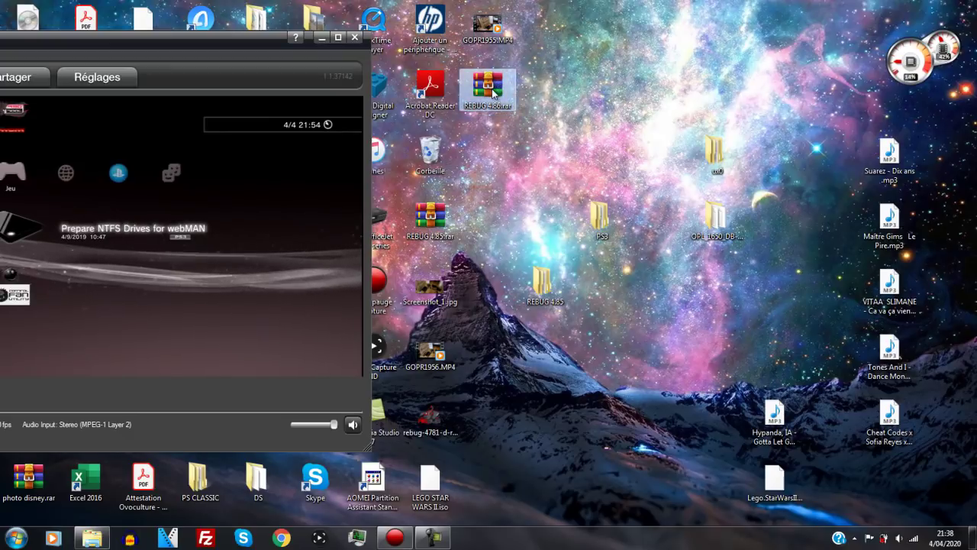
pyautogui.rightClick(494, 93)
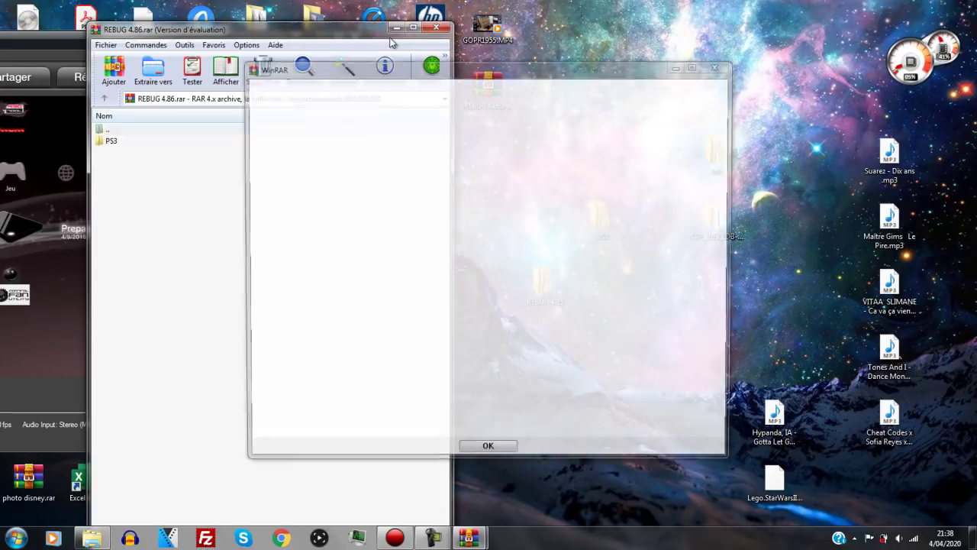
pyautogui.click(725, 67)
pyautogui.click(143, 142)
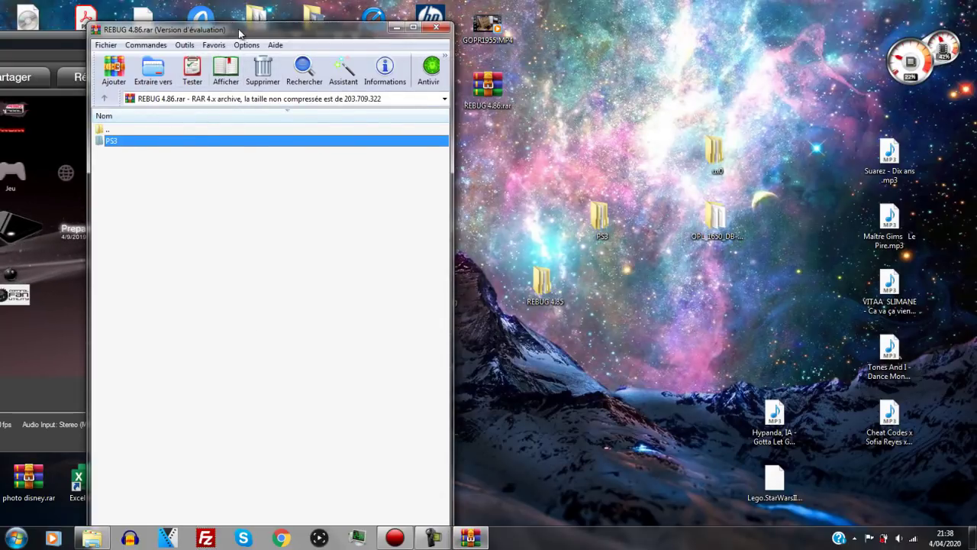
pyautogui.moveTo(239, 33); pyautogui.dragTo(537, 15)
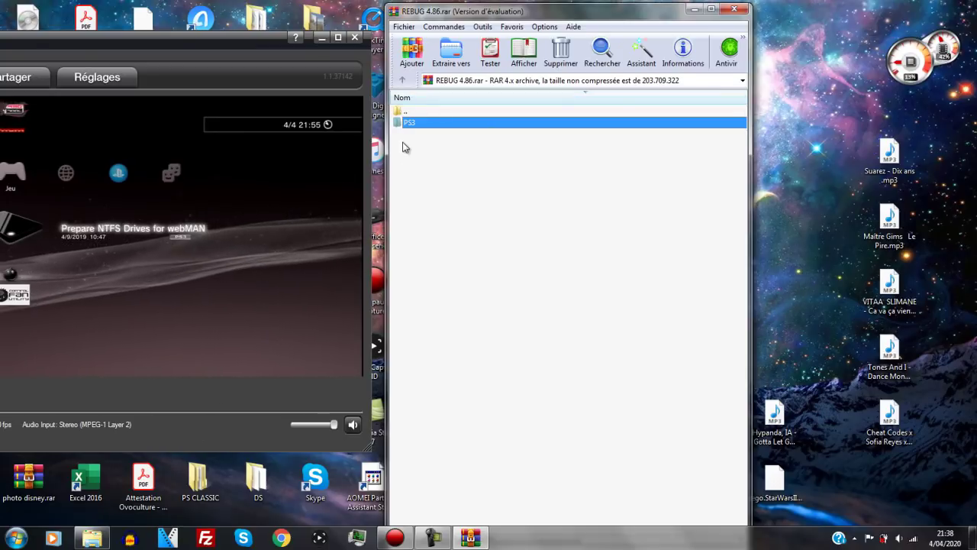
# - Copy the PS3 folder from the REBUG 4.86.rar archive to the SONY (F:) drive, and close the archive
pyautogui.click(263, 164)
pyautogui.click(17, 538)
pyautogui.click(206, 356)
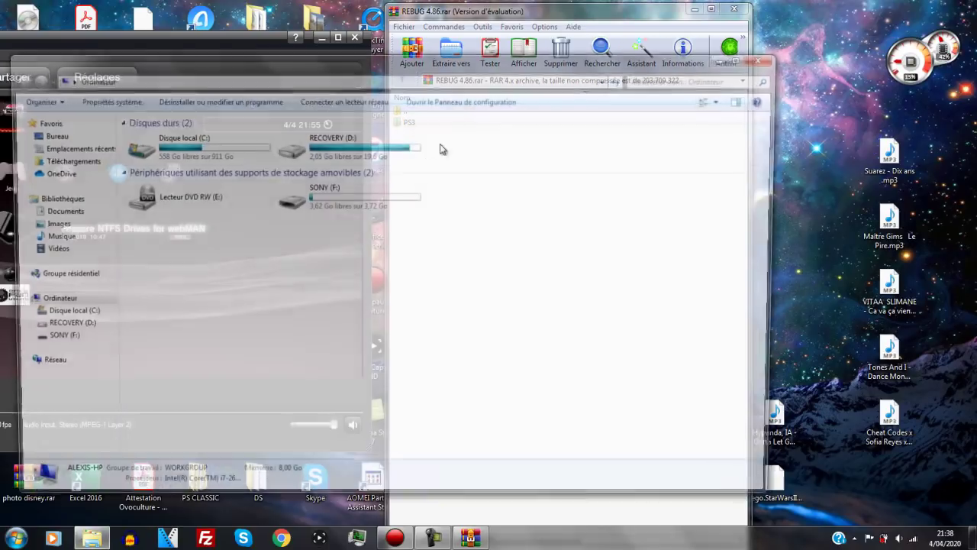
pyautogui.moveTo(427, 77); pyautogui.dragTo(507, 185)
pyautogui.click(409, 123)
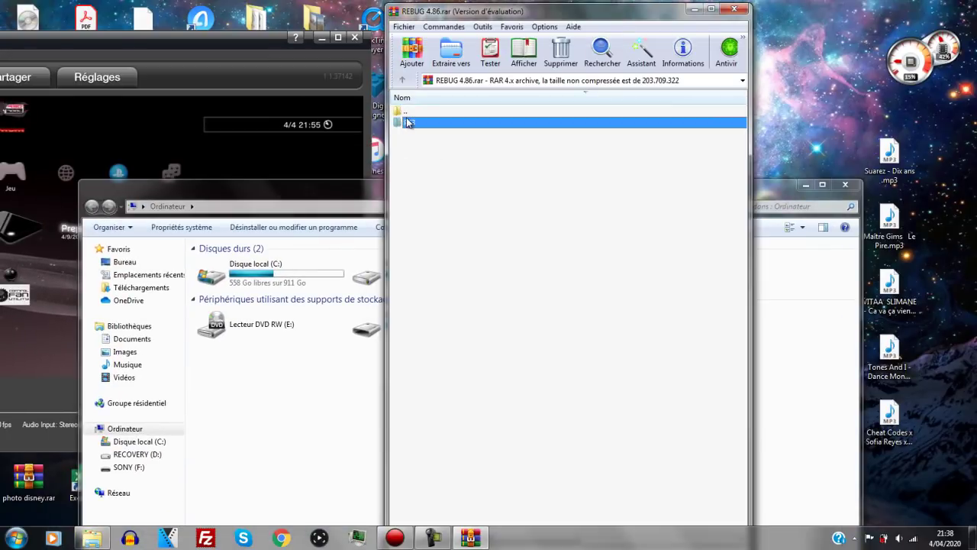
pyautogui.press('Return')
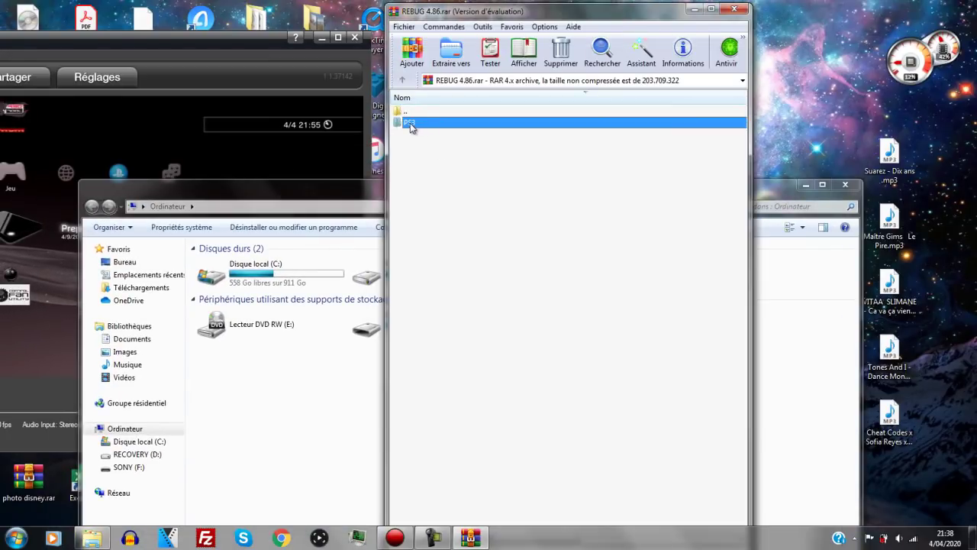
pyautogui.moveTo(407, 266); pyautogui.dragTo(364, 333)
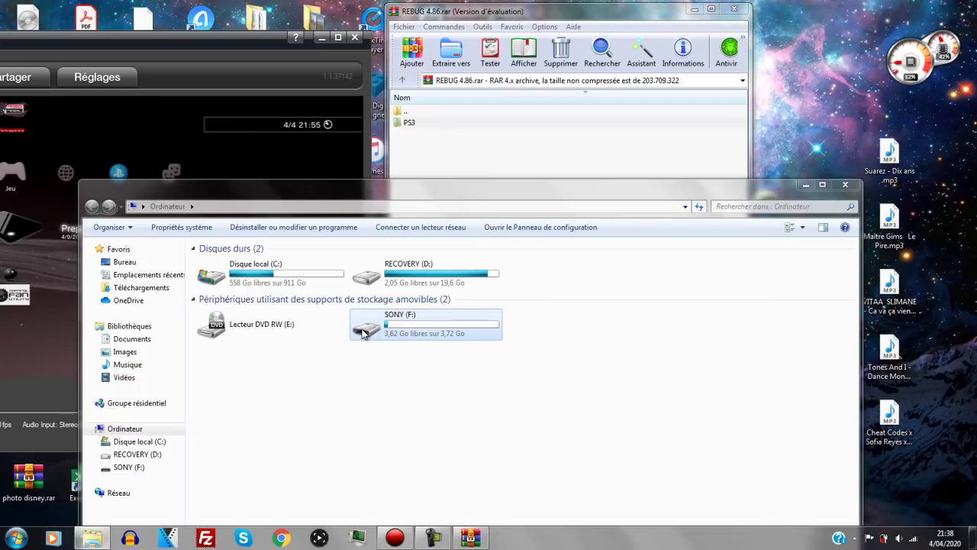
pyautogui.click(538, 391)
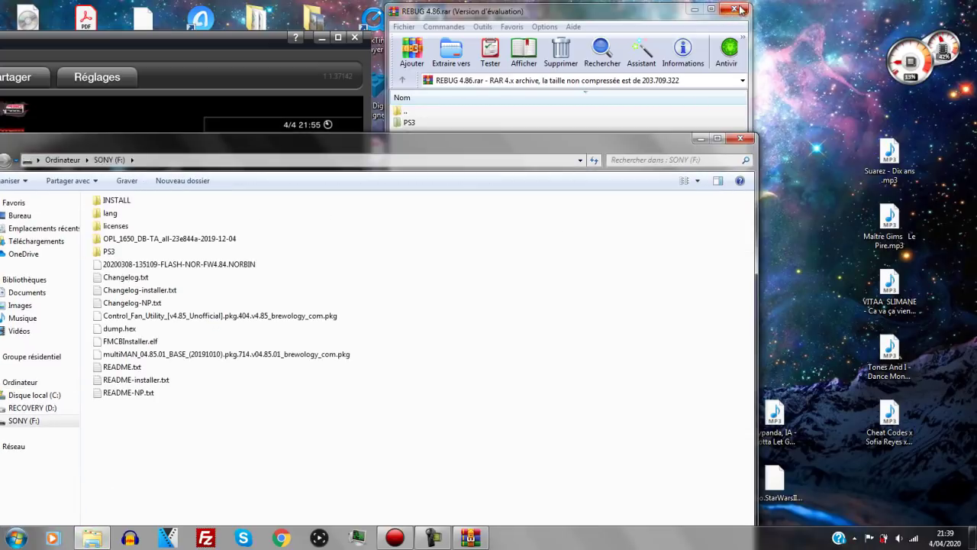
pyautogui.doubleClick(739, 4)
pyautogui.press('Escape')
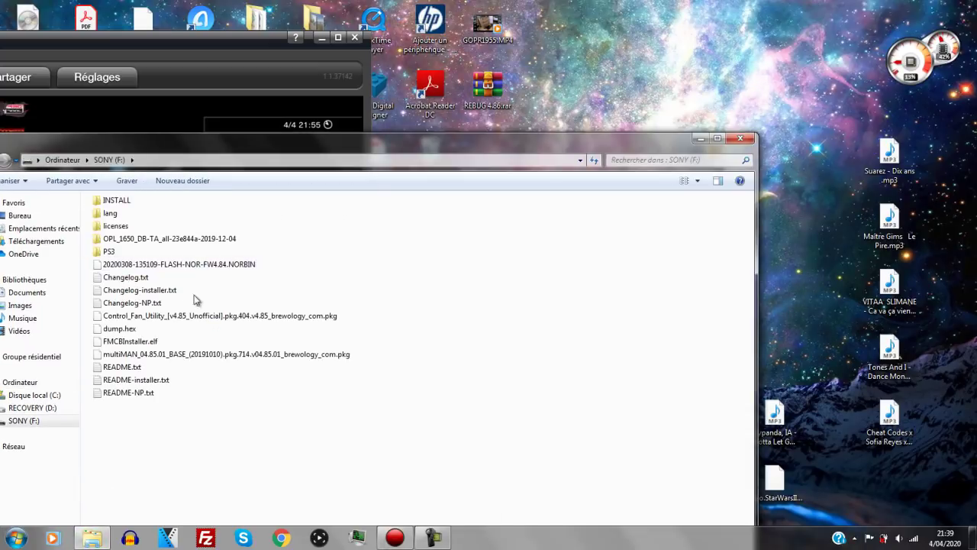
# - Permanently delete the dump.hex file from the SONY (F:) drive and close the drive's window
pyautogui.click(128, 328)
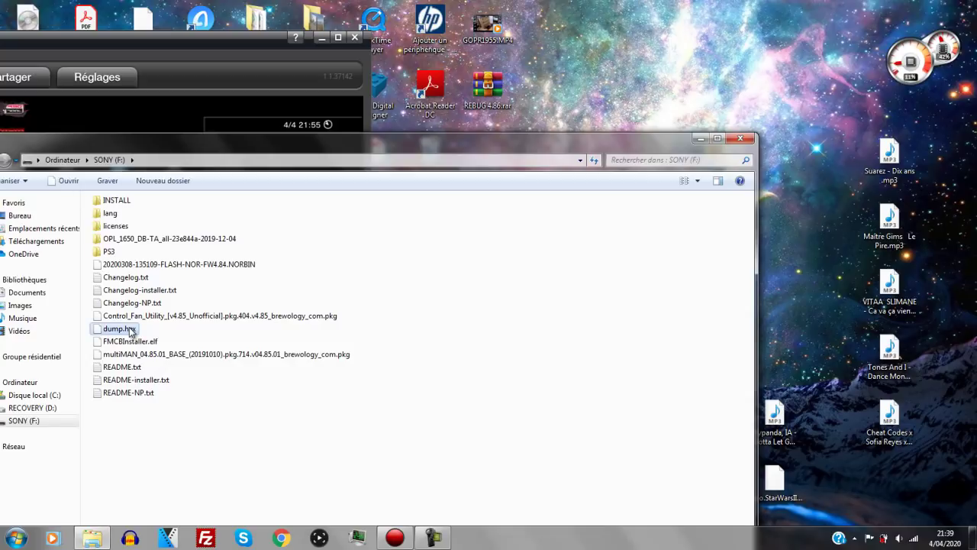
pyautogui.rightClick(127, 329)
pyautogui.click(168, 289)
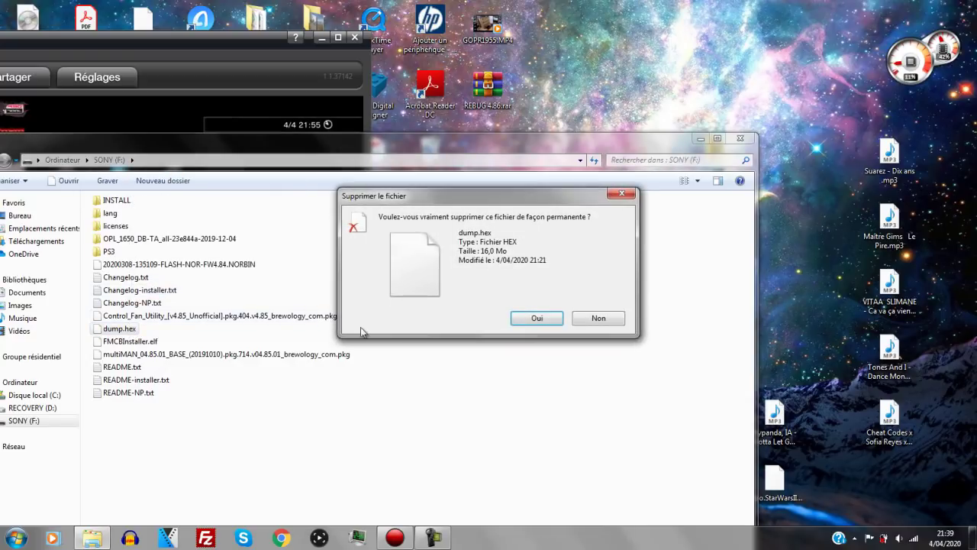
pyautogui.click(538, 319)
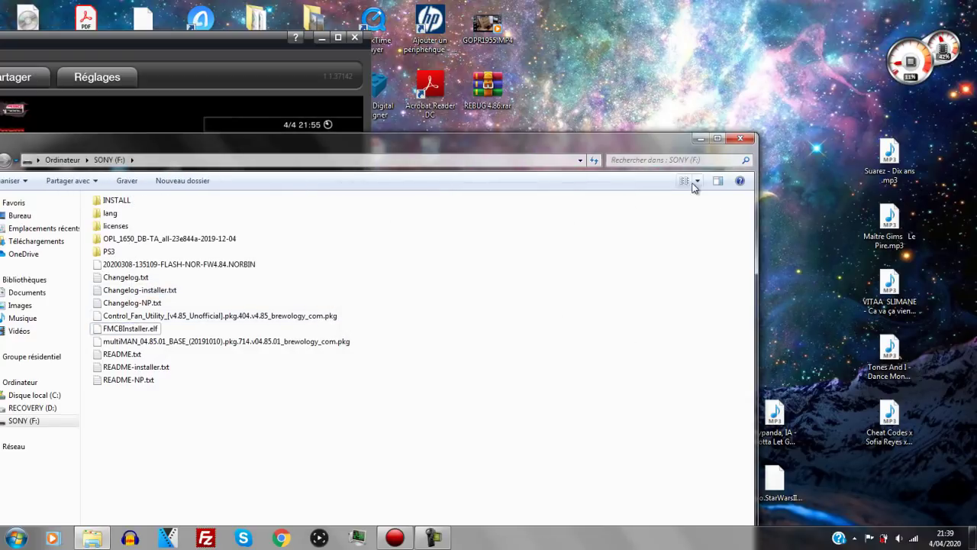
pyautogui.click(733, 141)
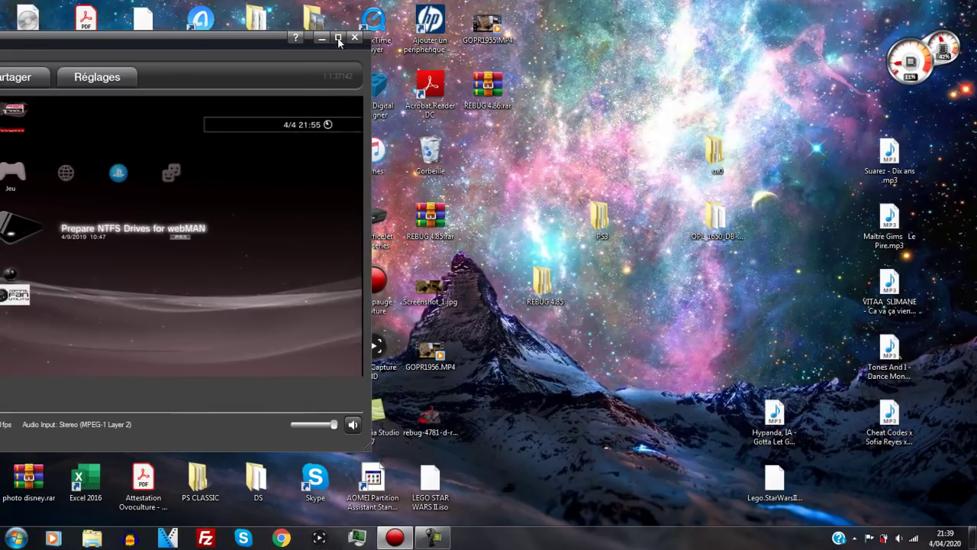
# - Enlarge the Hauppauge Capture window to show the console's video preview
pyautogui.click(337, 37)
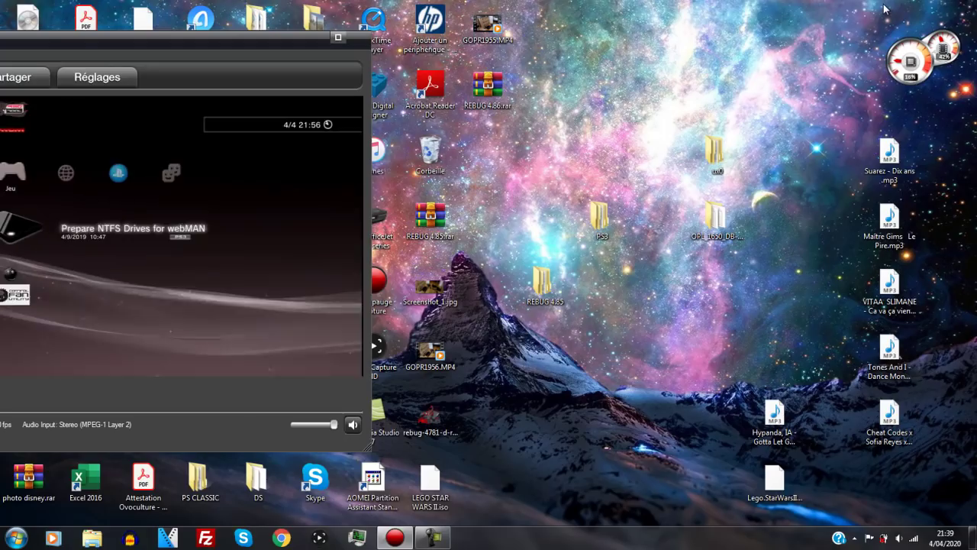
pyautogui.click(883, 6)
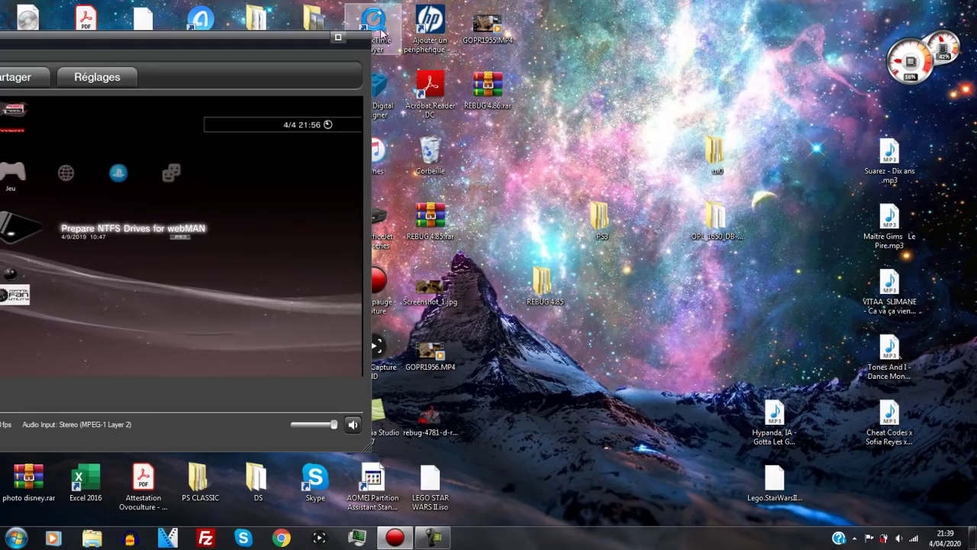
pyautogui.click(341, 39)
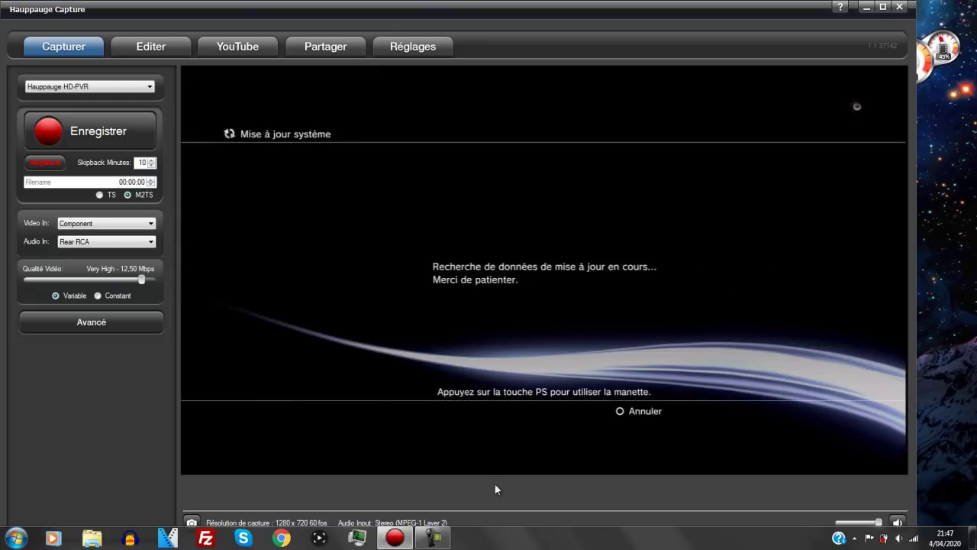
pyautogui.click(434, 537)
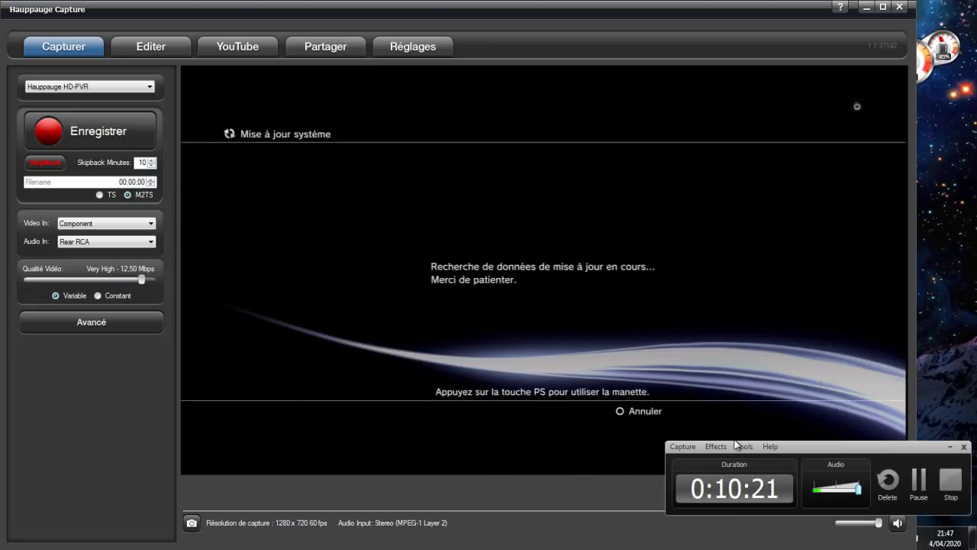
pyautogui.click(949, 449)
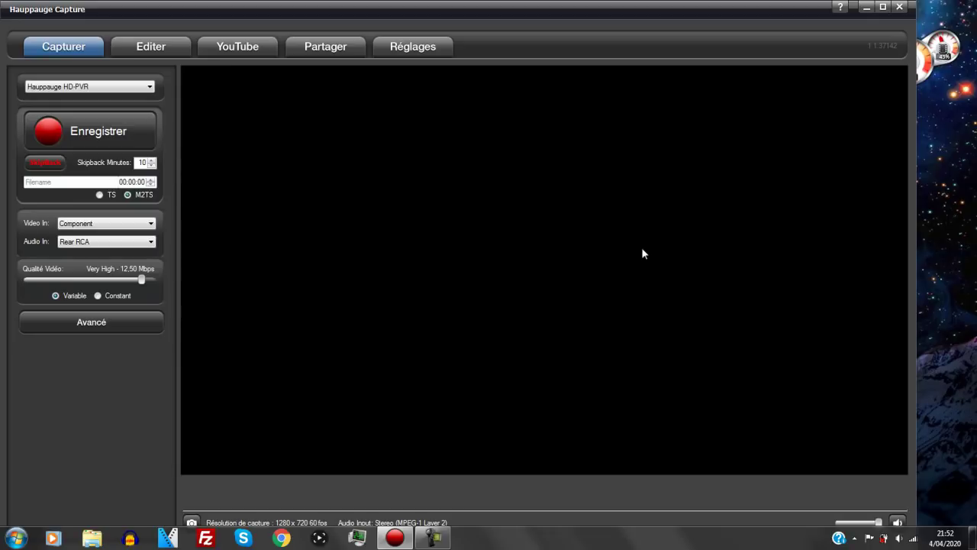
pyautogui.click(433, 538)
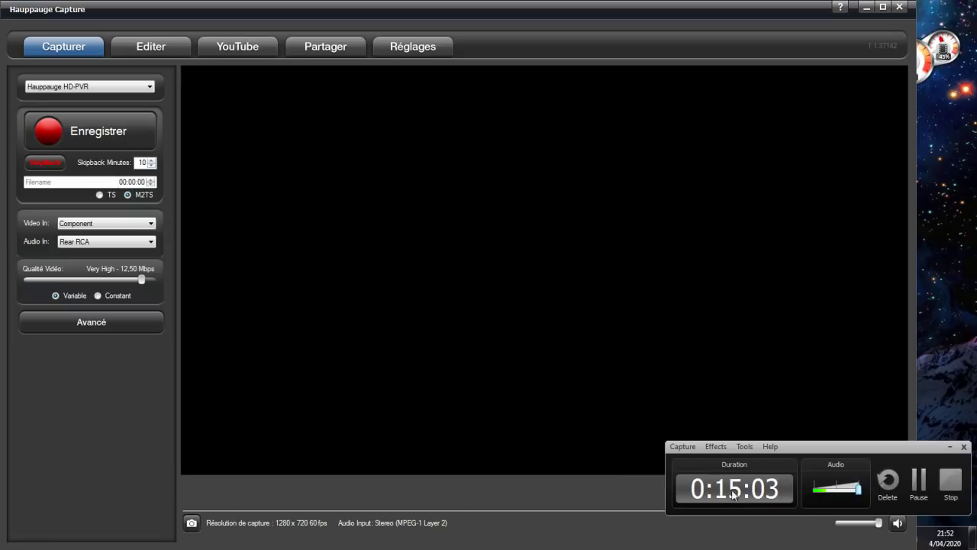